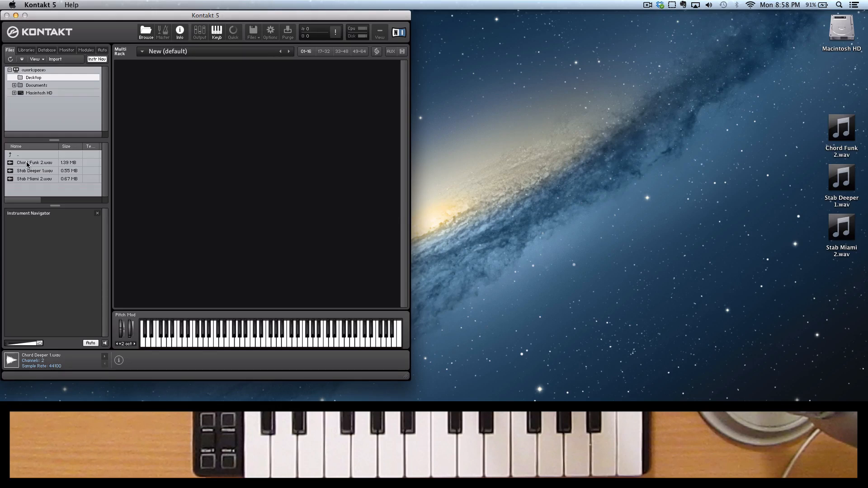
- Audition the three desktop WAV samples and load Chord Funk 2.wav as a new instrument
{"action": "left_click", "coordinate": [27, 163]}
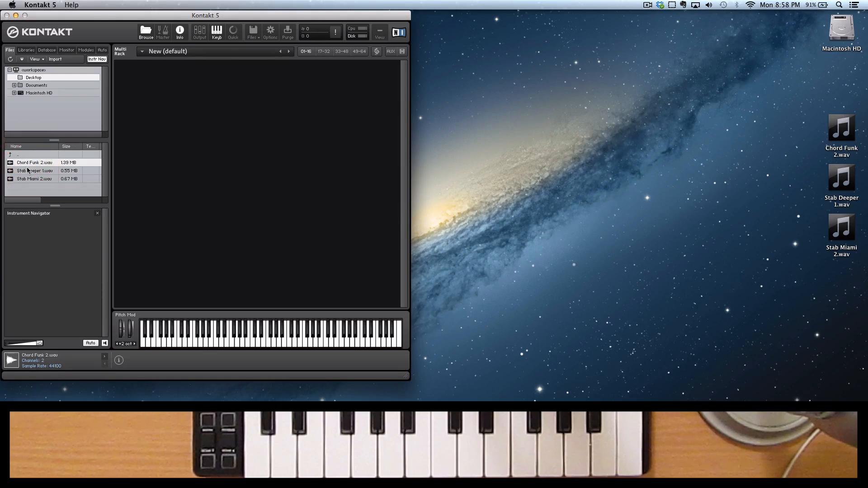
{"action": "left_click", "coordinate": [29, 171]}
{"action": "left_click", "coordinate": [31, 179]}
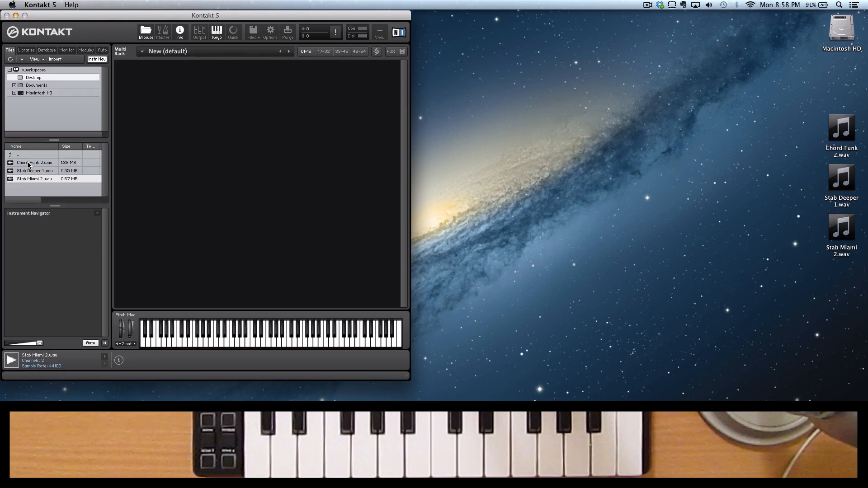
{"action": "left_click", "coordinate": [28, 163]}
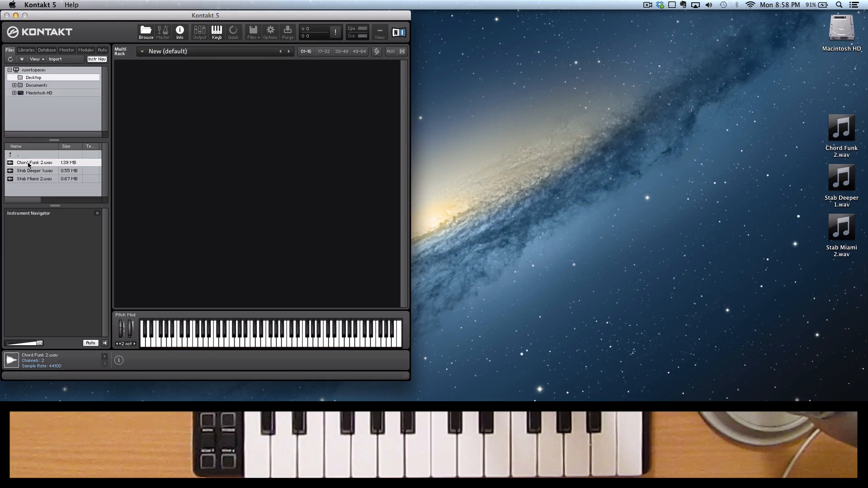
{"action": "double_click", "coordinate": [28, 163]}
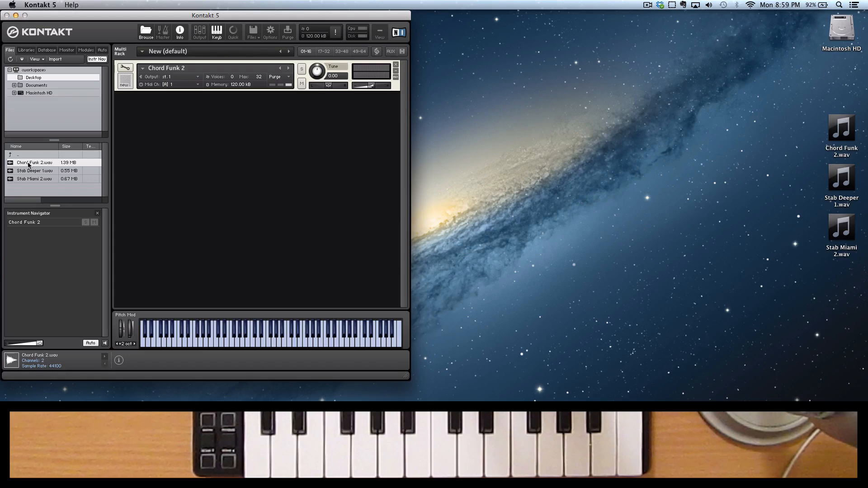
- Open the Chord Funk 2 instrument for editing and detach its Mapping Editor and Wave Editor into separate windows
{"action": "left_click", "coordinate": [122, 69]}
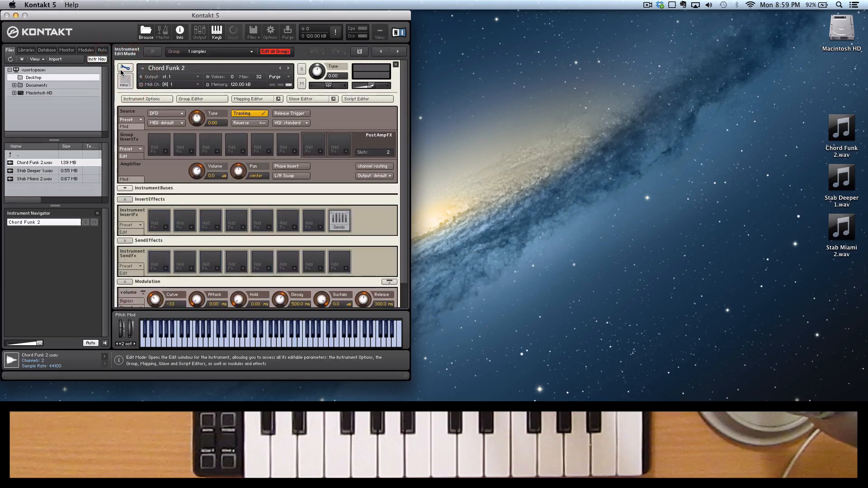
{"action": "left_click", "coordinate": [252, 100]}
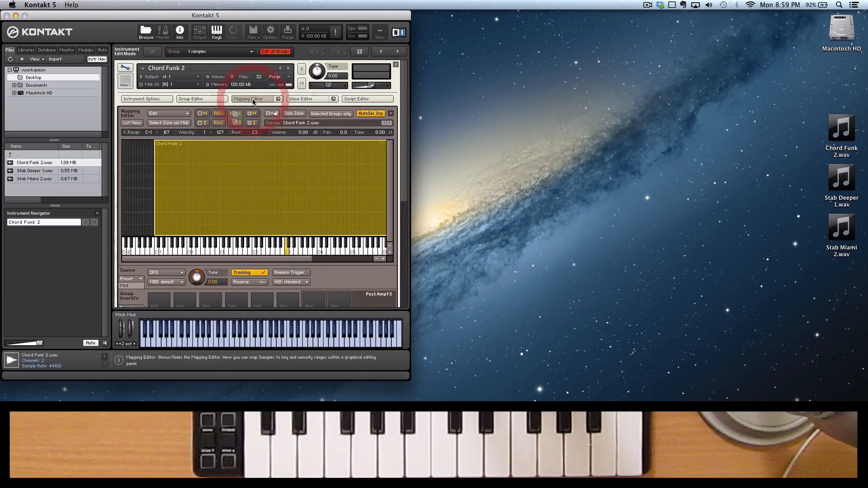
{"action": "left_click", "coordinate": [310, 99]}
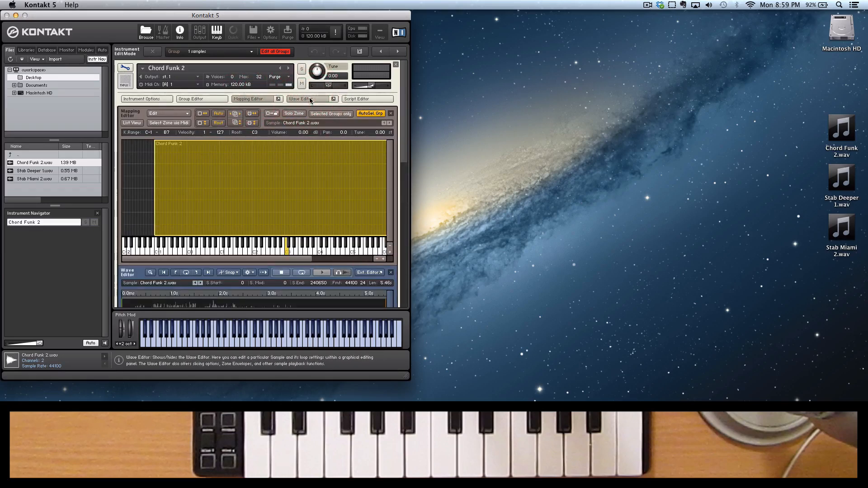
{"action": "scroll", "coordinate": [293, 187], "scroll_direction": "down", "scroll_amount": 5}
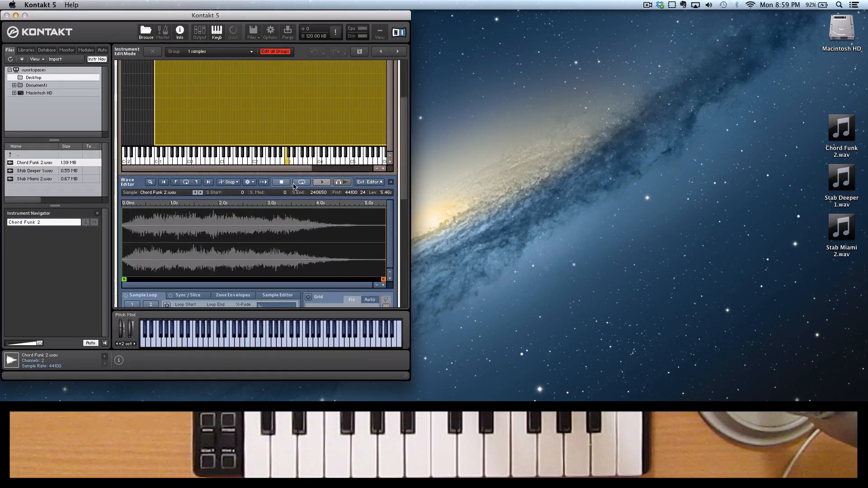
{"action": "scroll", "coordinate": [293, 186], "scroll_direction": "up", "scroll_amount": 5}
{"action": "scroll", "coordinate": [293, 186], "scroll_direction": "down", "scroll_amount": 8}
{"action": "scroll", "coordinate": [293, 186], "scroll_direction": "up", "scroll_amount": 8}
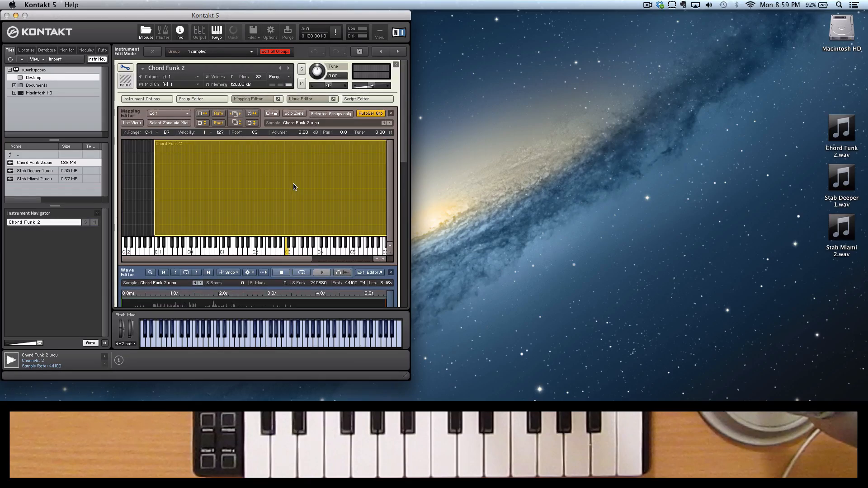
{"action": "left_click", "coordinate": [278, 99]}
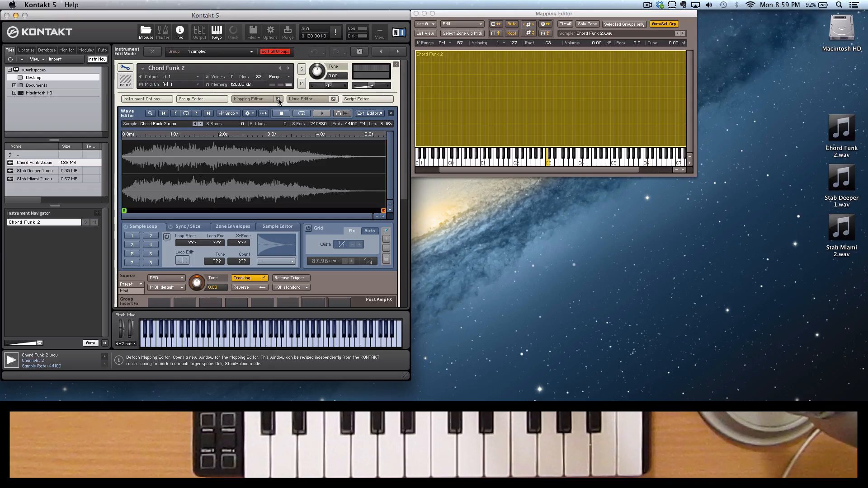
{"action": "left_click", "coordinate": [333, 99]}
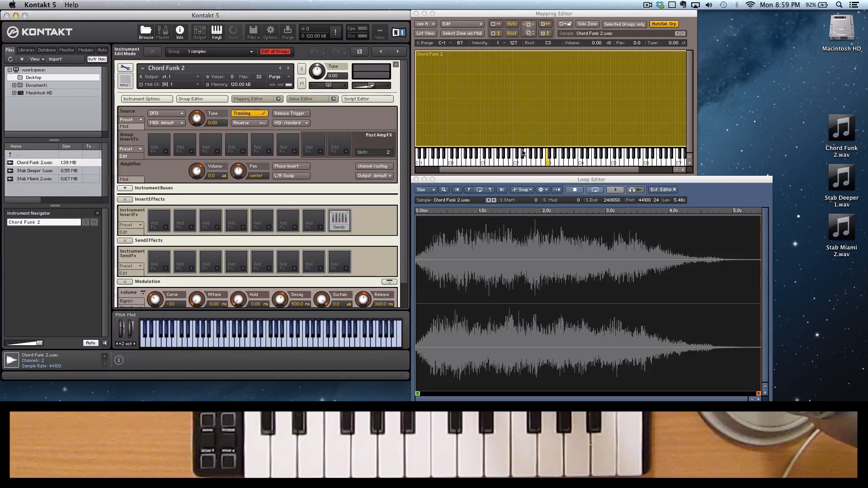
- Examine both ends of the Chord Funk 2 zone's key range and its root key in the Mapping Editor
{"action": "left_click_drag", "start_coordinate": [463, 170], "coordinate": [438, 172]}
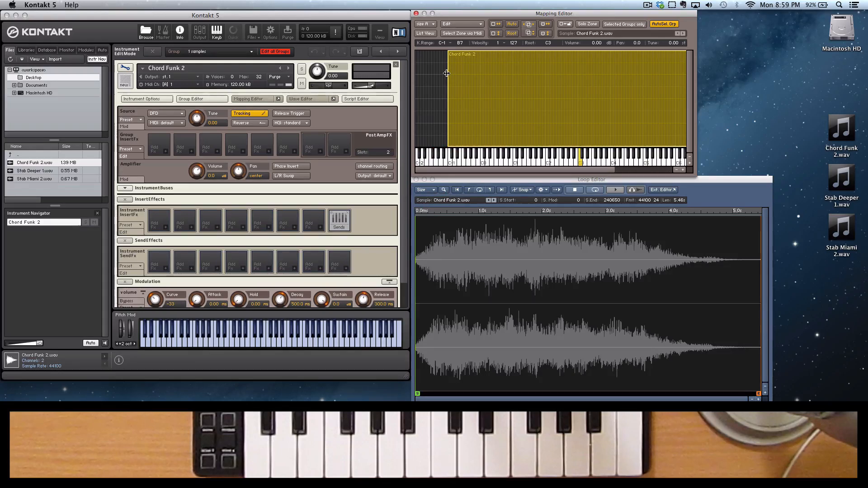
{"action": "left_click_drag", "start_coordinate": [466, 171], "coordinate": [591, 169]}
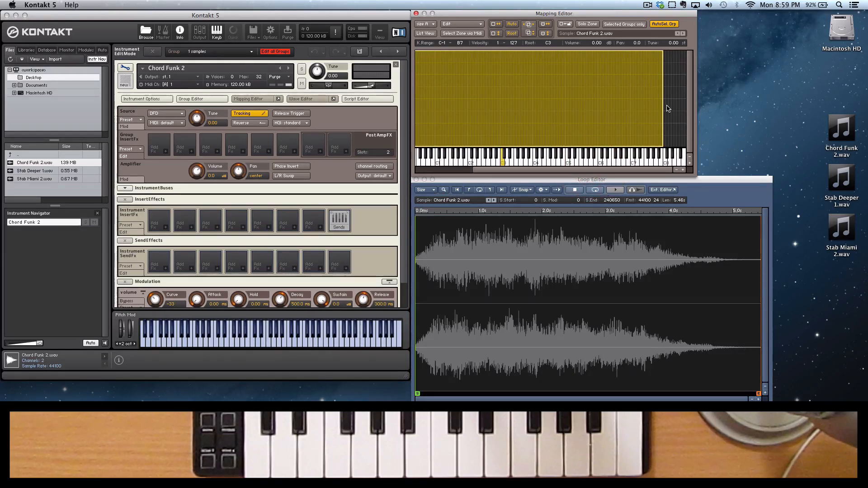
{"action": "mouse_move", "coordinate": [661, 107]}
{"action": "left_mouse_down"}
{"action": "mouse_move", "coordinate": [558, 111]}
{"action": "mouse_move", "coordinate": [661, 119]}
{"action": "left_mouse_up"}
{"action": "scroll", "coordinate": [532, 115], "scroll_direction": "left", "scroll_amount": 3}
{"action": "scroll", "coordinate": [531, 116], "scroll_direction": "right", "scroll_amount": 1}
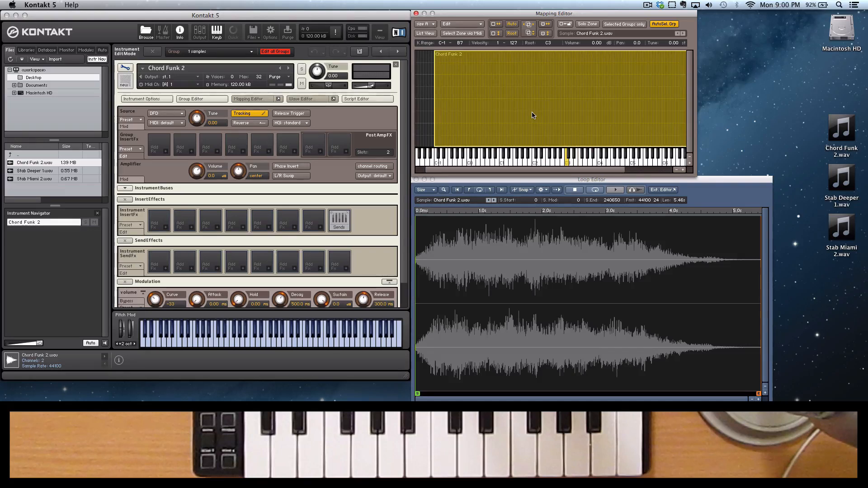
{"action": "left_click", "coordinate": [568, 163]}
- Set the source module's playback mode to sampler
{"action": "left_click", "coordinate": [176, 116]}
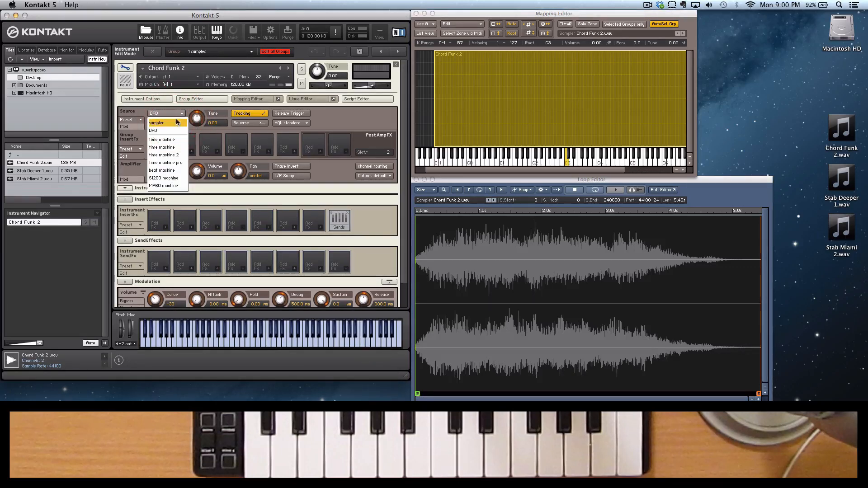
{"action": "left_click", "coordinate": [176, 125]}
{"action": "left_click", "coordinate": [176, 114]}
{"action": "left_click", "coordinate": [176, 115]}
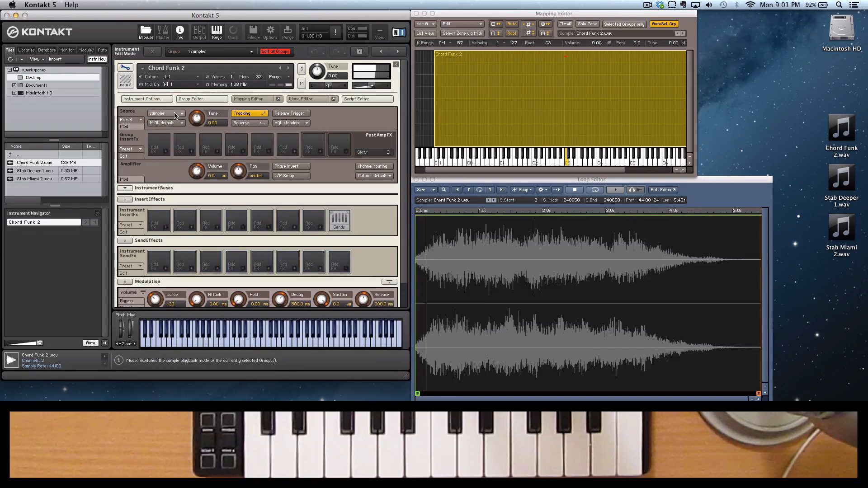
- Move the sample start of Chord Funk 2.wav in stages to 99224 samples
{"action": "left_click_drag", "start_coordinate": [418, 394], "coordinate": [492, 394]}
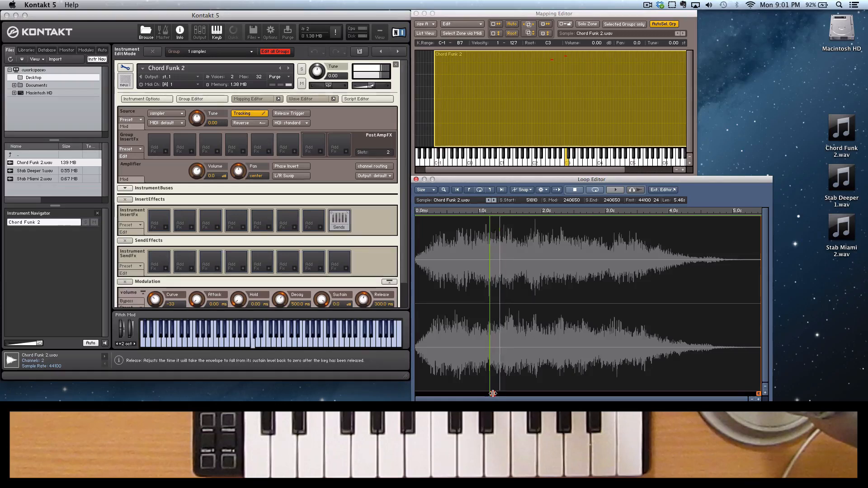
{"action": "left_click_drag", "start_coordinate": [492, 393], "coordinate": [524, 393]}
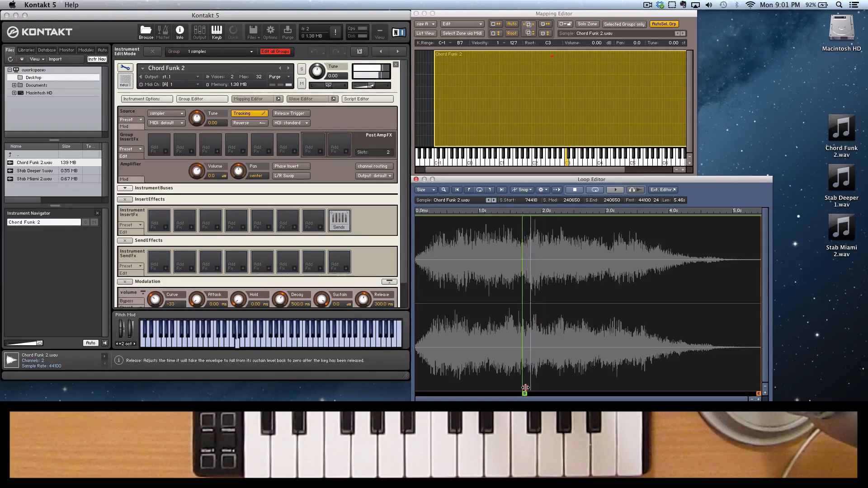
{"action": "left_click_drag", "start_coordinate": [525, 387], "coordinate": [560, 389]}
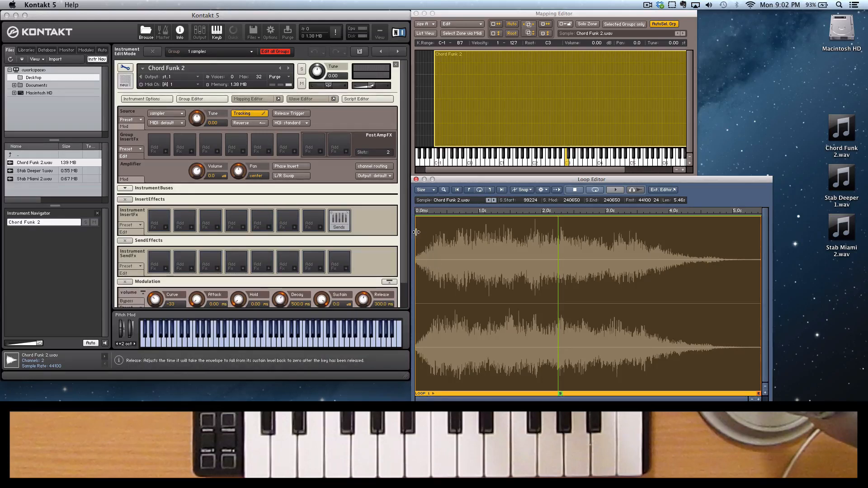
- Shorten Loop 1 and place it just after the sample start, from about 2.35 s to about 2.85 s
{"action": "left_click_drag", "start_coordinate": [419, 232], "coordinate": [492, 240]}
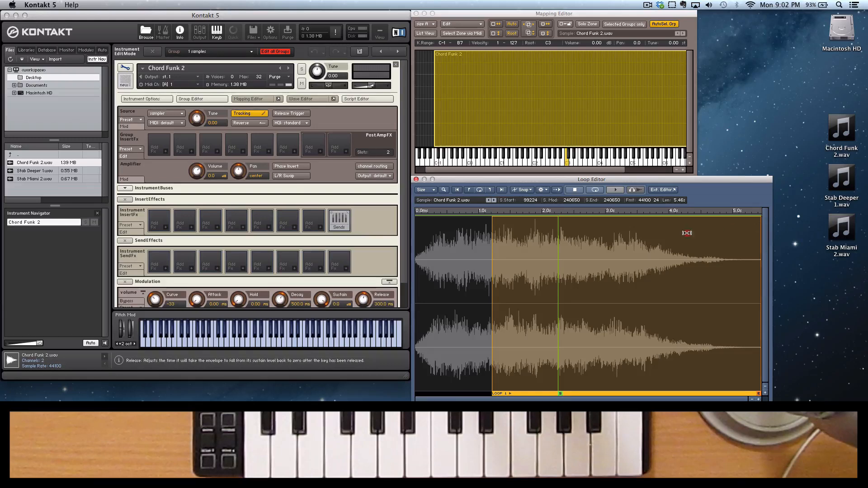
{"action": "left_click_drag", "start_coordinate": [760, 228], "coordinate": [558, 242]}
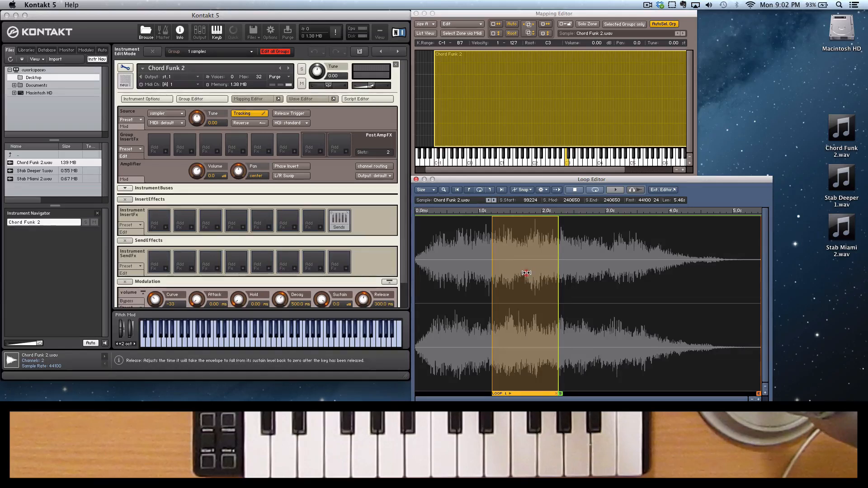
{"action": "left_click_drag", "start_coordinate": [526, 272], "coordinate": [597, 278]}
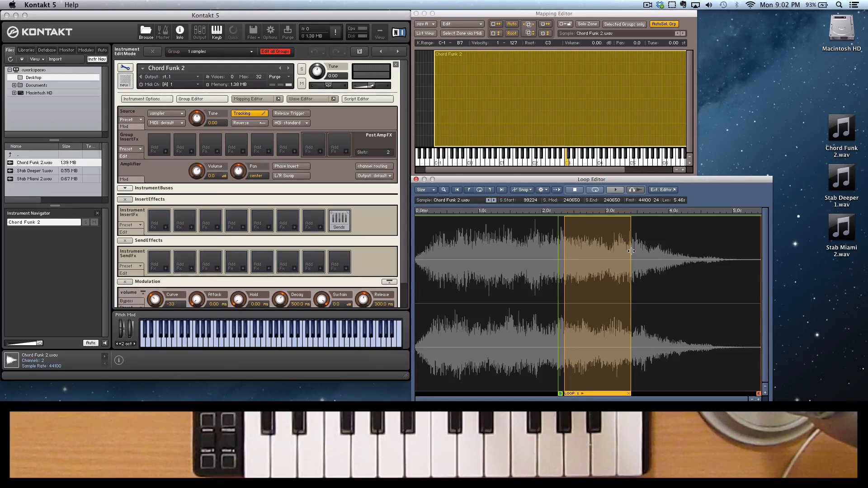
{"action": "left_click_drag", "start_coordinate": [631, 250], "coordinate": [596, 251]}
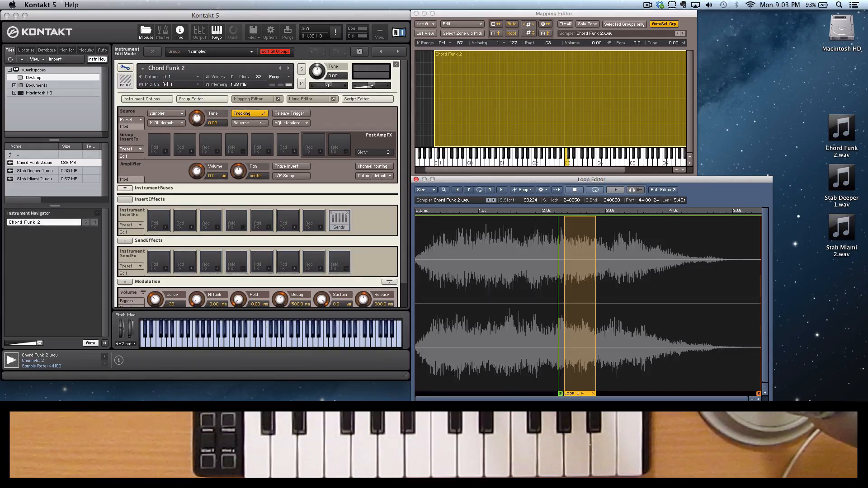
- Lower Loop 1's end gradually to 125636 samples, comparing the waveforms at the loop point in Loop Edit view
{"action": "left_click", "coordinate": [595, 190]}
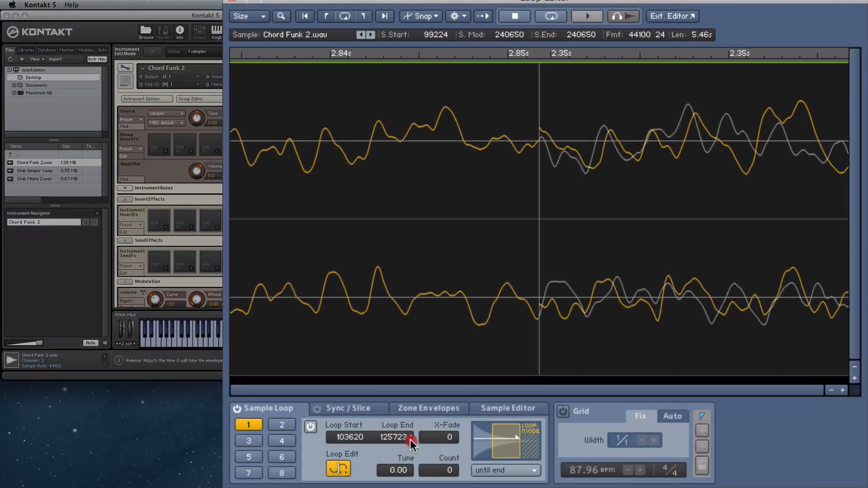
{"action": "left_click", "coordinate": [411, 438]}
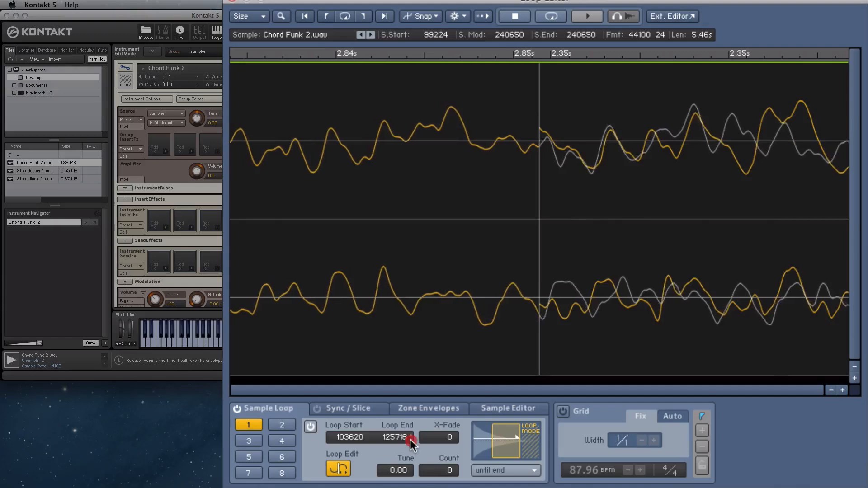
{"action": "left_click", "coordinate": [411, 439]}
{"action": "left_click", "coordinate": [411, 439]}
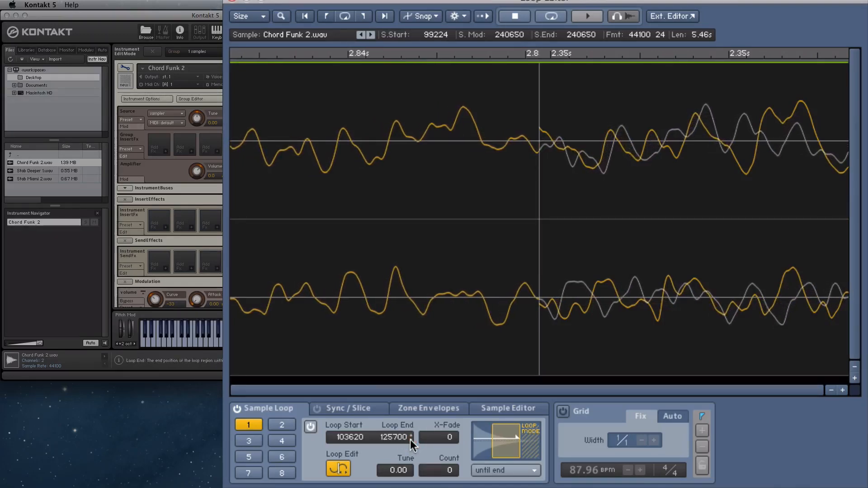
{"action": "left_click", "coordinate": [410, 439]}
{"action": "left_click", "coordinate": [411, 439]}
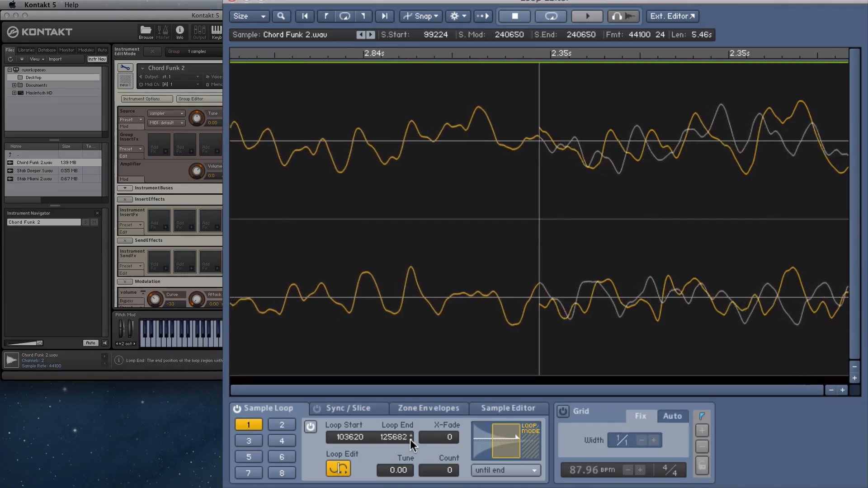
{"action": "left_click", "coordinate": [411, 439]}
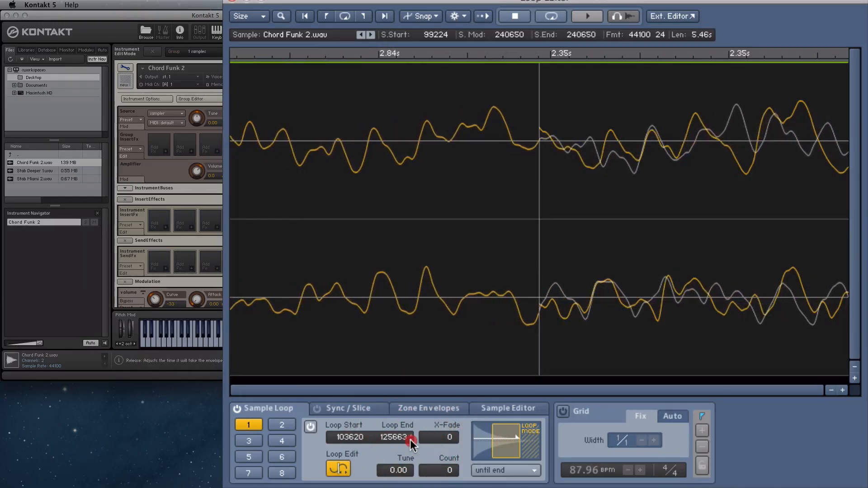
{"action": "left_click", "coordinate": [410, 439]}
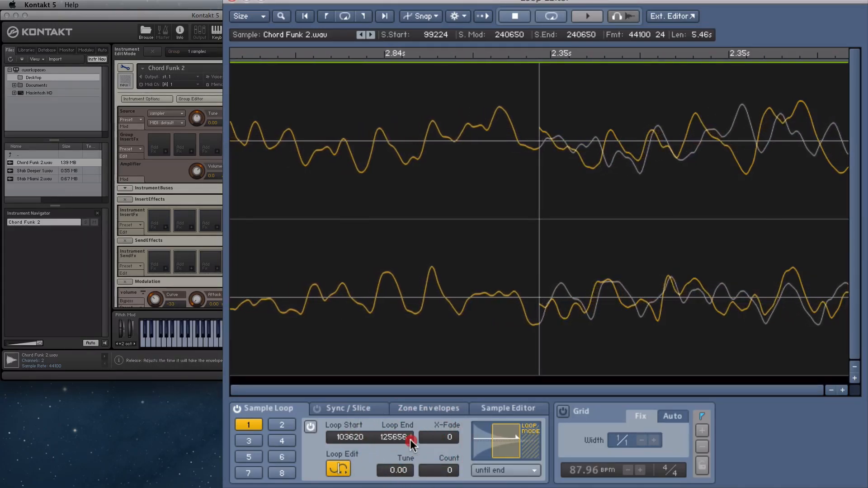
{"action": "left_click", "coordinate": [411, 439]}
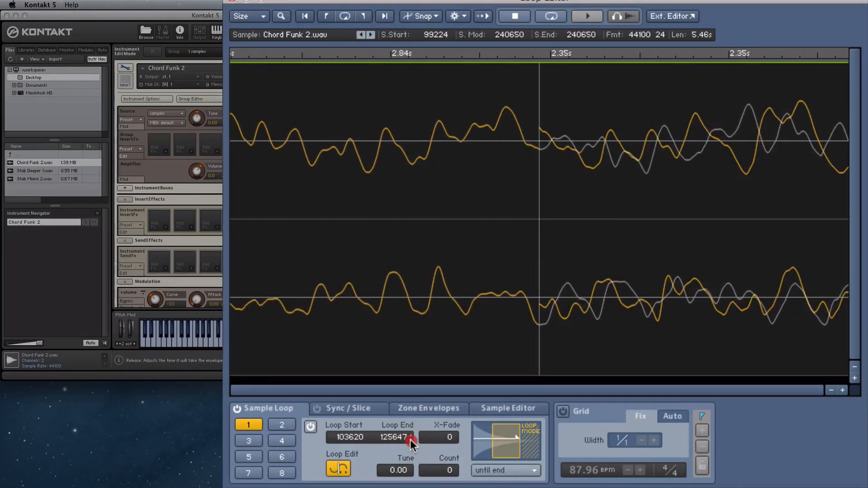
{"action": "left_click", "coordinate": [410, 440]}
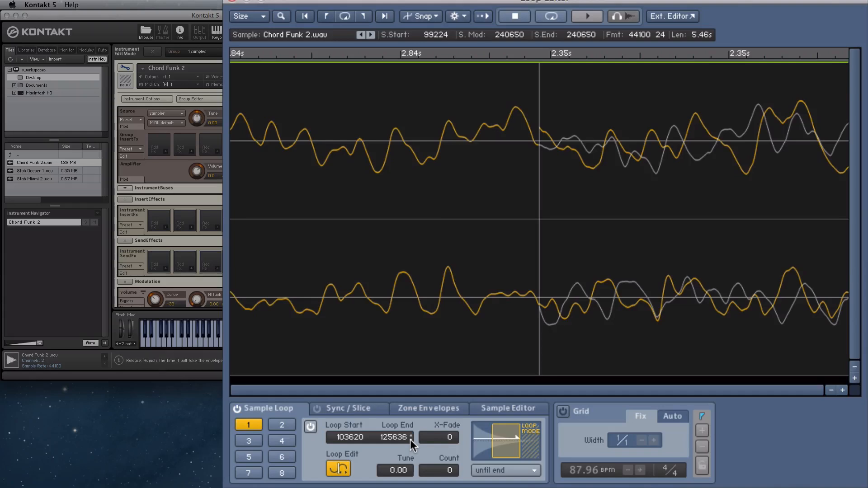
- Find a matching end point for Loop 1 with find loop end (short), and leave Loop Edit view
{"action": "left_click", "coordinate": [462, 17]}
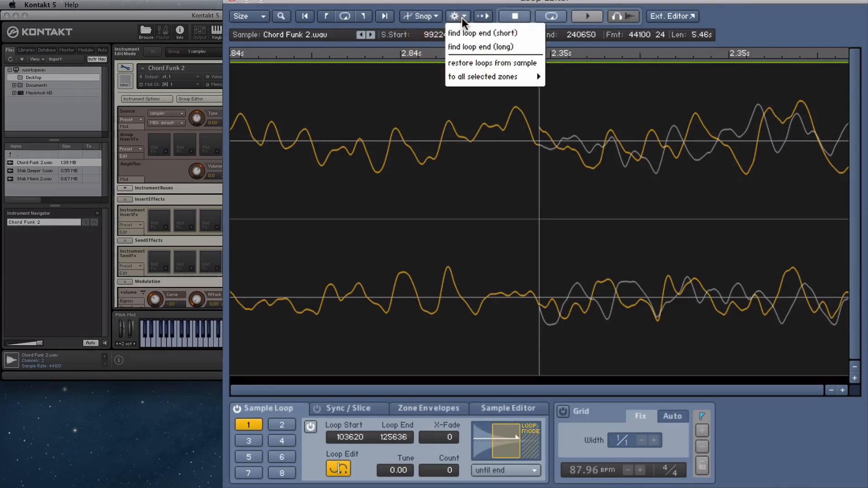
{"action": "left_click", "coordinate": [516, 32]}
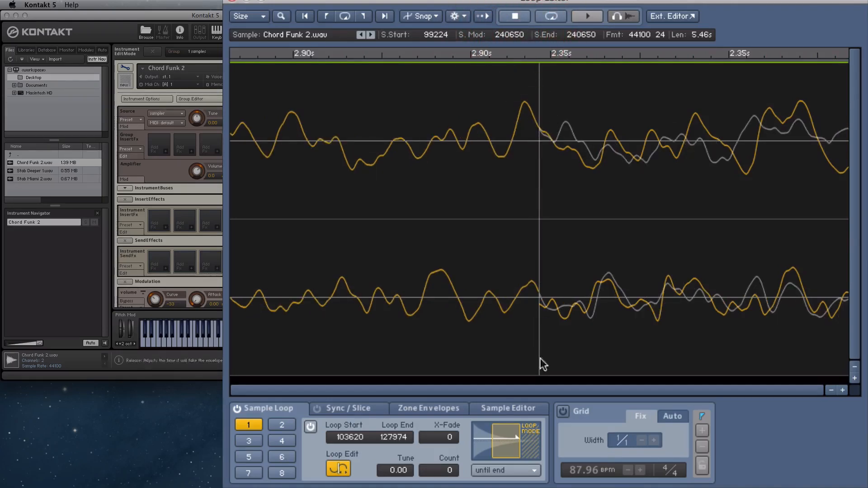
{"action": "left_click", "coordinate": [340, 468]}
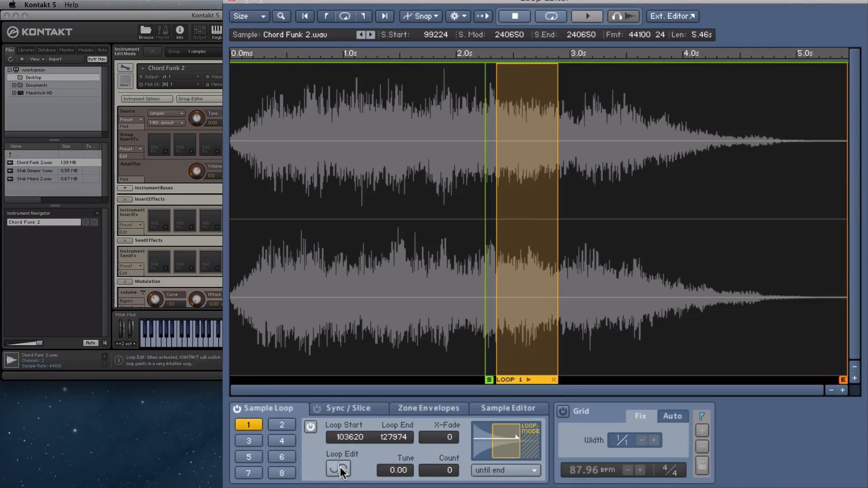
- Add a crossfade of about 0.65 s before Loop 1's start and extend the loop's end to about 3.4 s
{"action": "left_click_drag", "start_coordinate": [444, 437], "coordinate": [452, 275]}
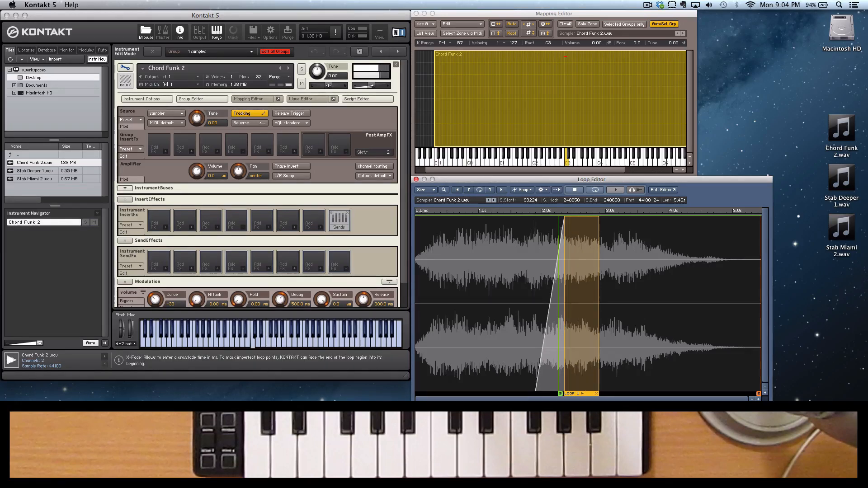
{"action": "left_click_drag", "start_coordinate": [606, 423], "coordinate": [606, 418]}
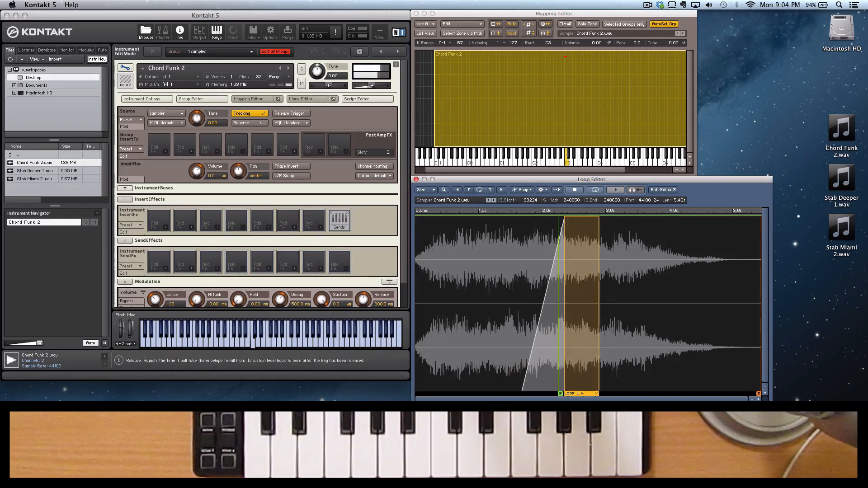
{"action": "left_click_drag", "start_coordinate": [599, 339], "coordinate": [630, 324]}
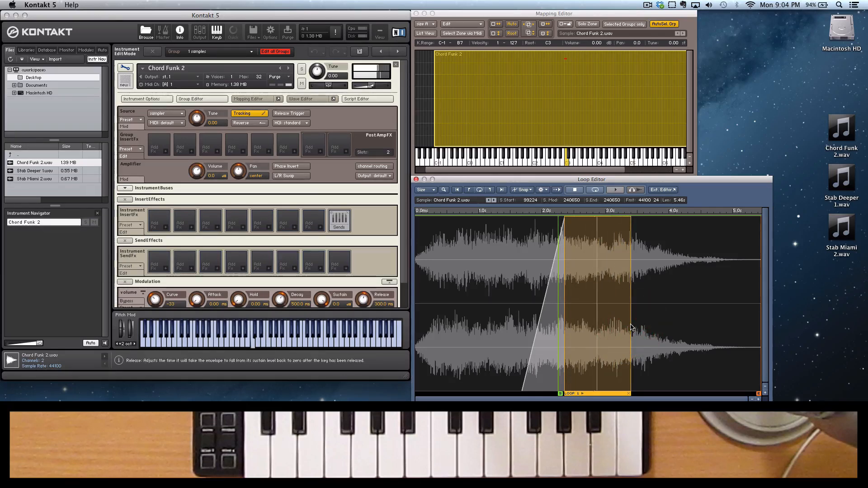